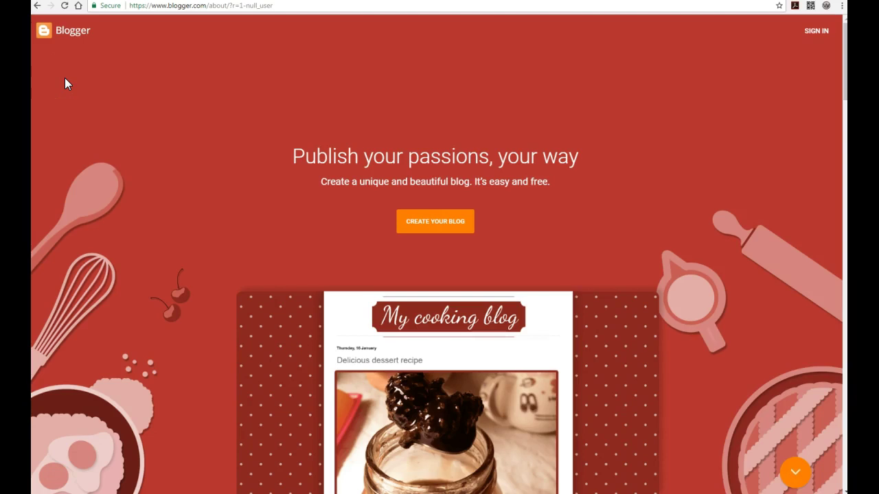
Step: Trim the web address down to blogger.com and load the Blogger home page
left_click(177, 6)
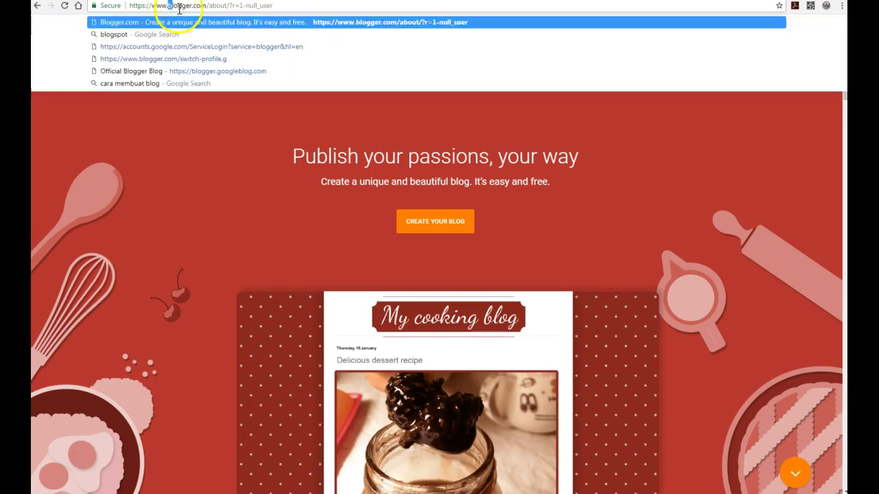
left_click_drag(272, 6, 207, 6)
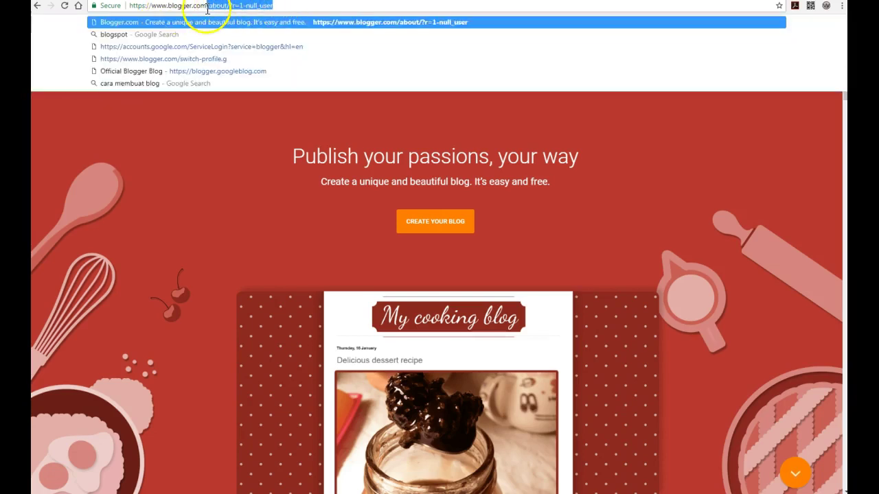
key("BackSpace")
key("Return")
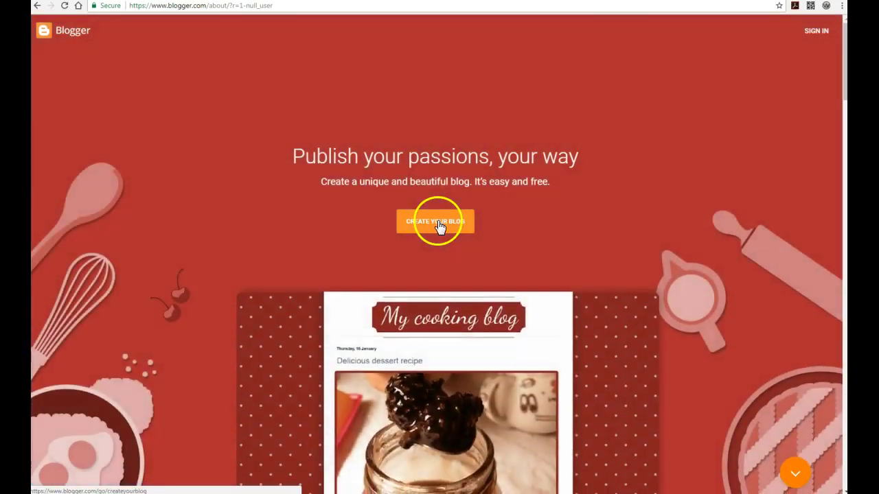
Step: Start creating a blog and sign in with the Google account password
left_click(438, 219)
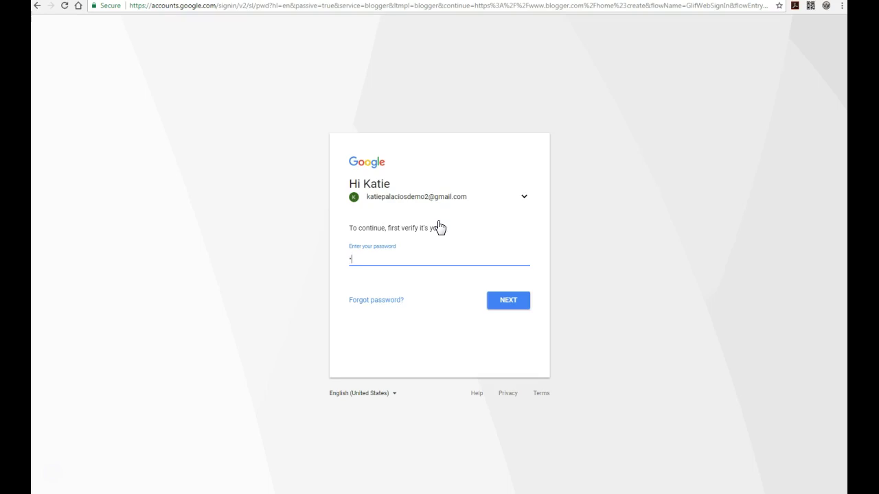
type("••••")
key("Return")
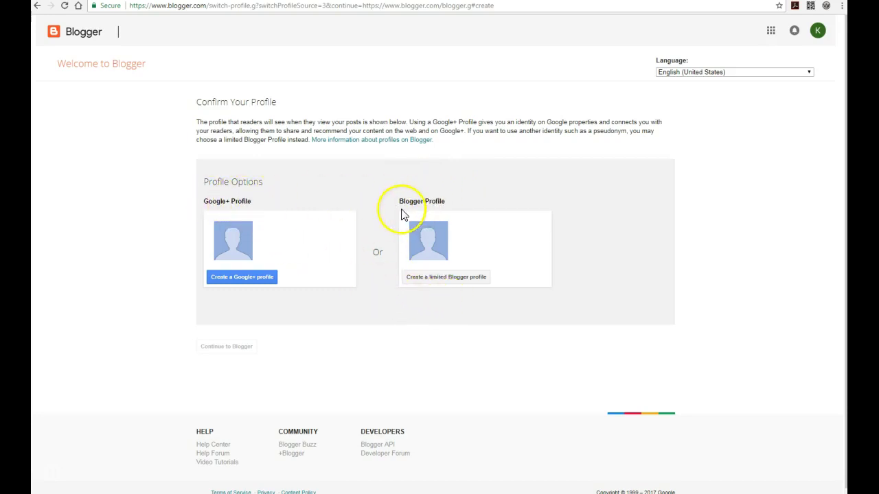
Step: Choose a limited Blogger profile, enter the user's display name, and continue into Blogger
left_click(434, 282)
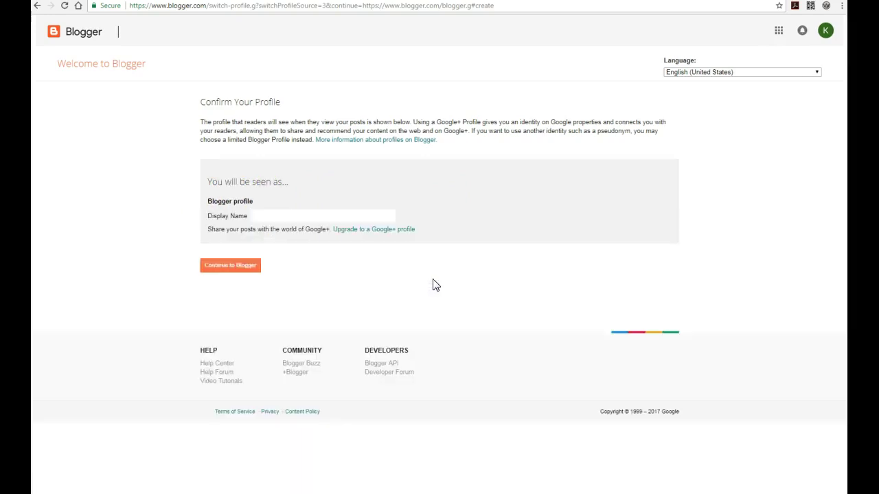
left_click(311, 215)
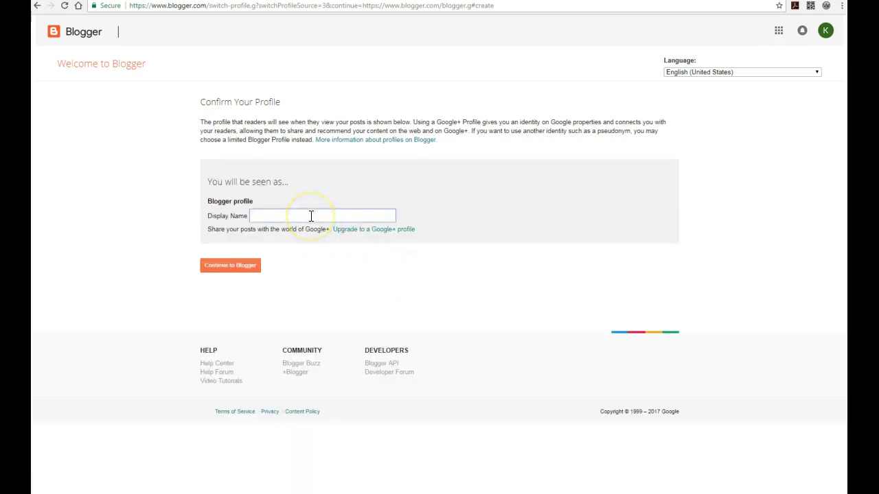
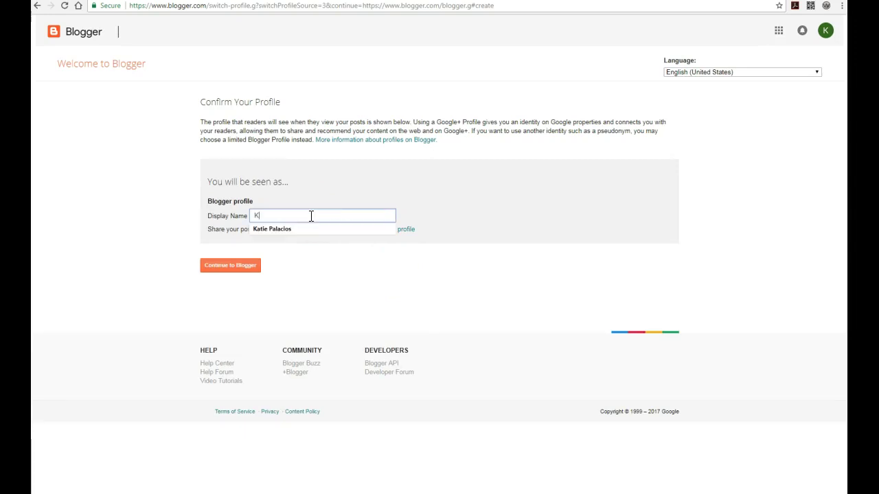
left_click(344, 283)
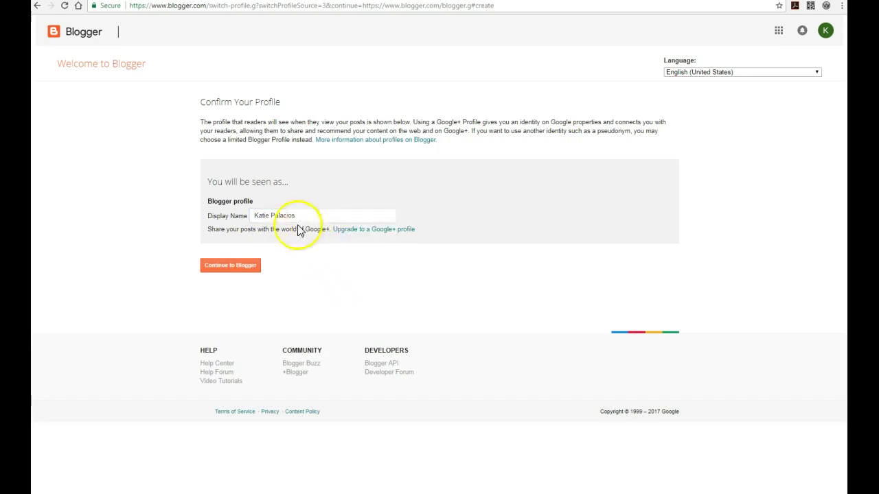
left_click(231, 268)
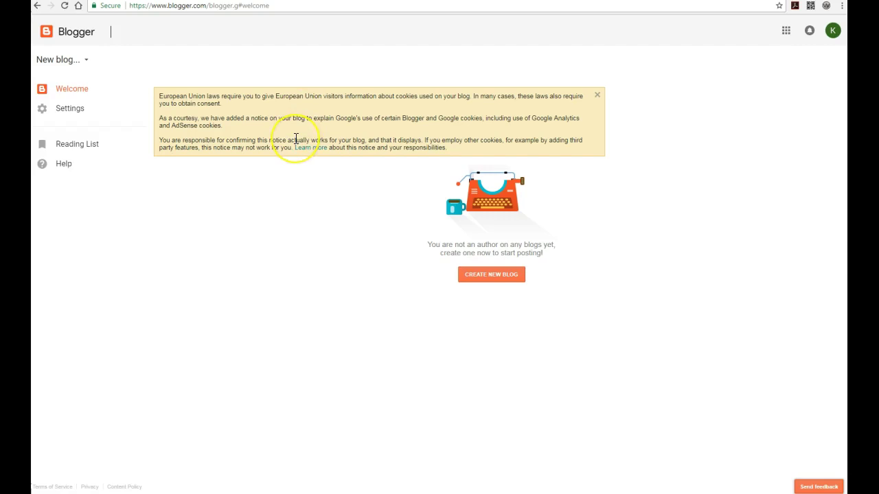
Step: Dismiss the cookie notice and bring up the Create a new blog form
left_click(597, 96)
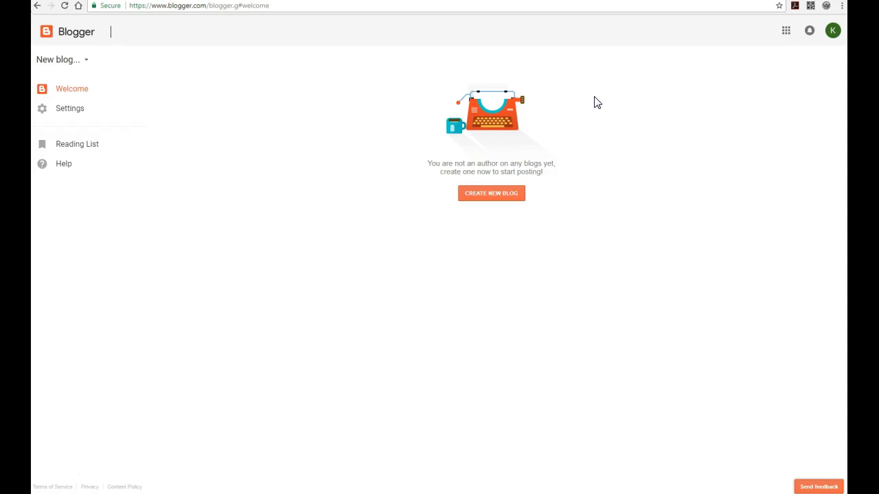
left_click(491, 195)
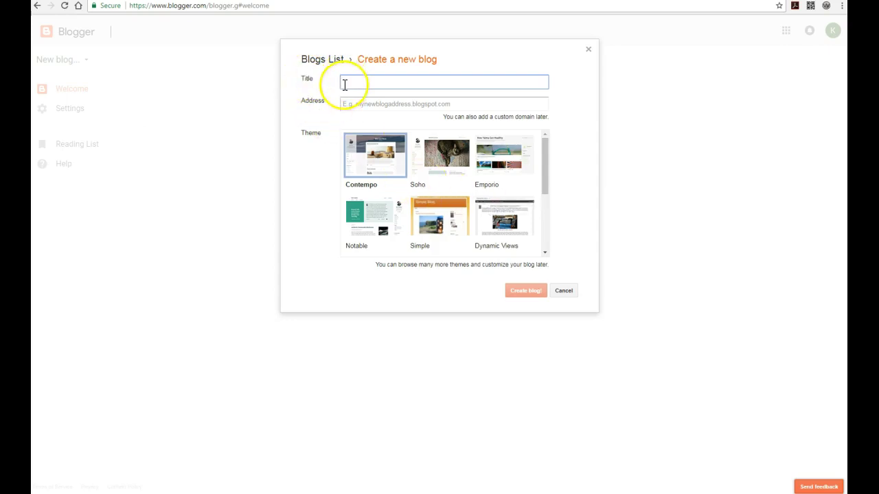
left_click(362, 105)
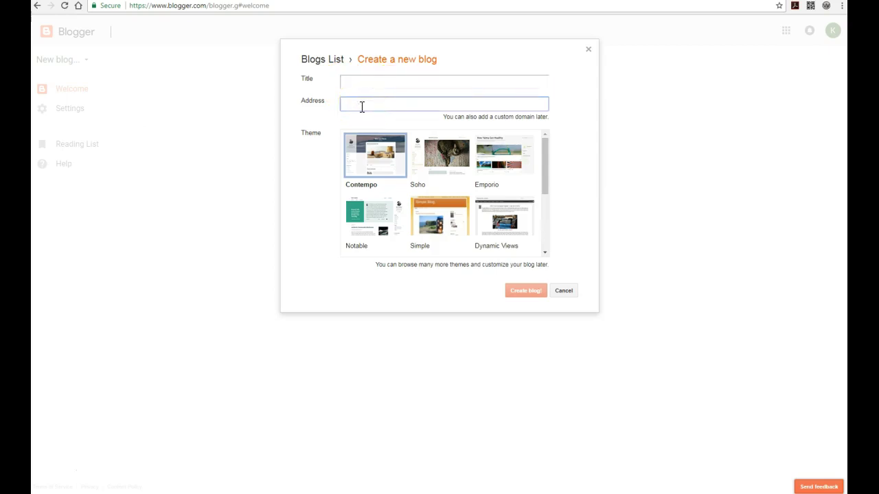
left_click(545, 169)
left_click_drag(546, 167, 532, 150)
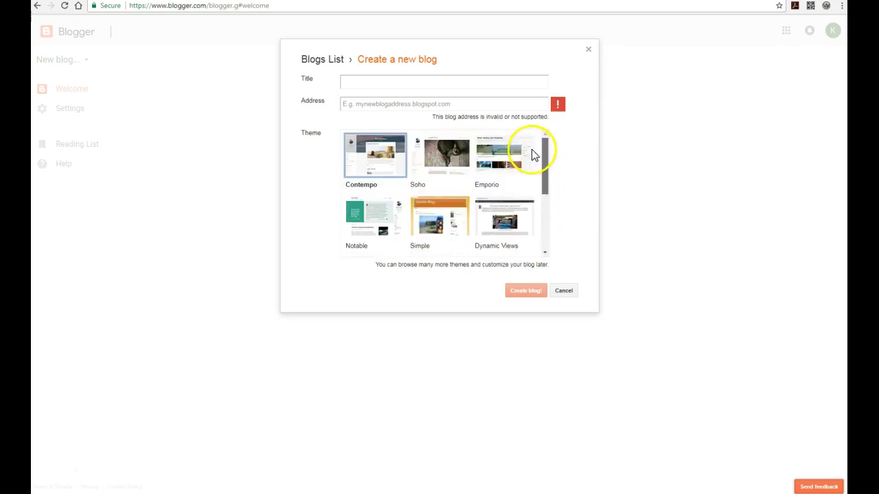
Step: Enter the title "Katie's First Blog" and begin an address starting with "edu"
left_click(390, 82)
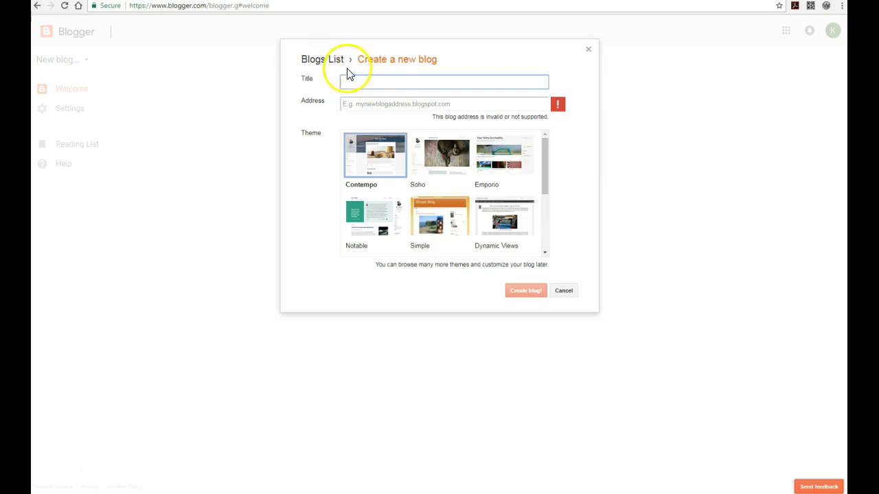
type("Katie's First Blog")
left_click(383, 104)
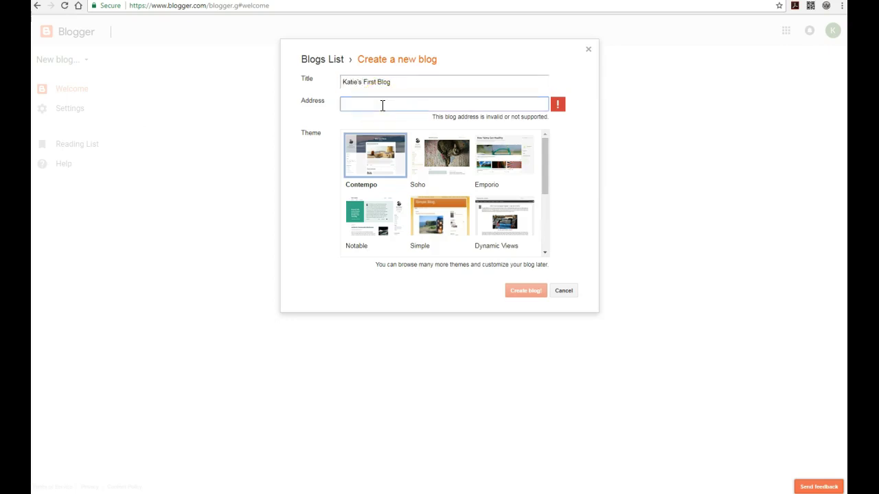
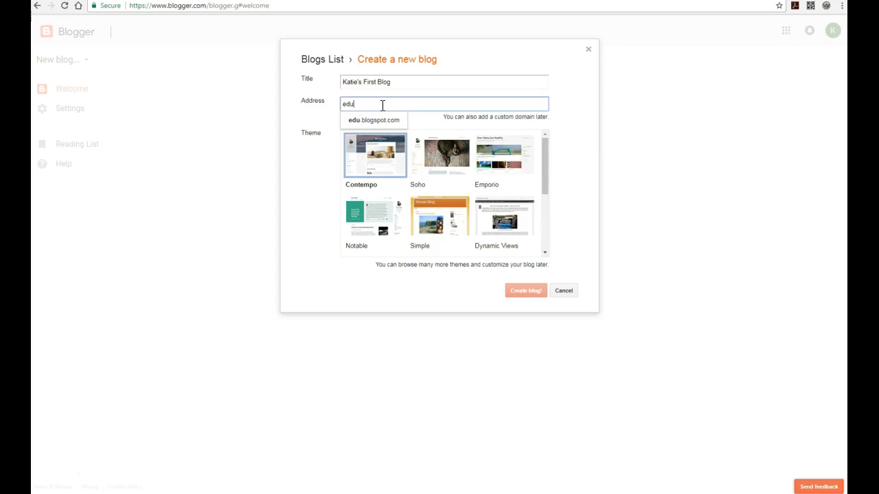
Step: Correct the blog address so it starts with "edu" and shows as available
left_click(583, 144)
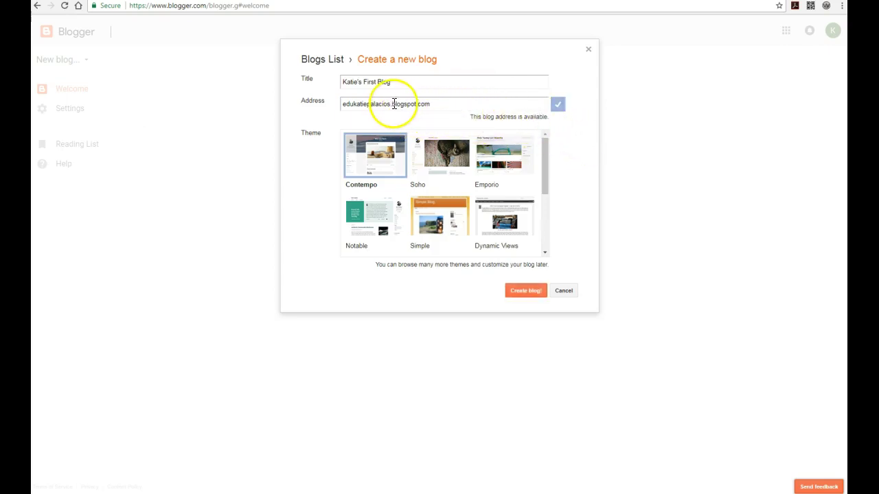
left_click_drag(390, 103, 343, 107)
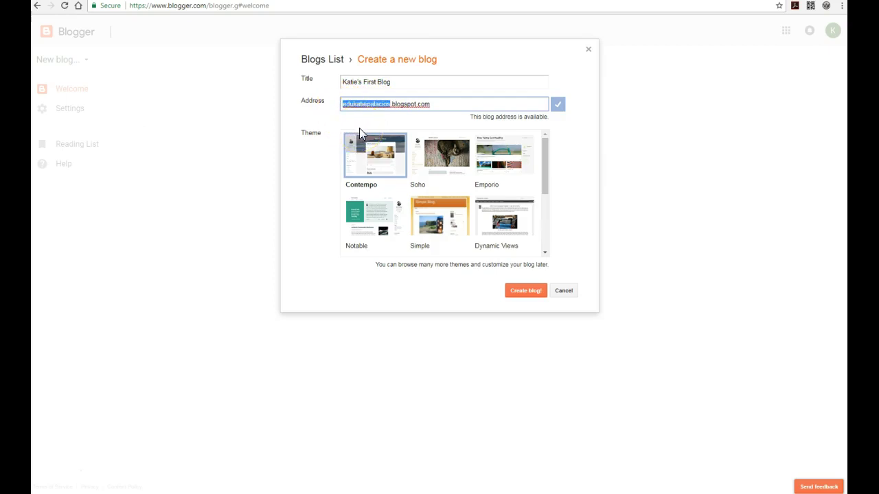
left_click(393, 104)
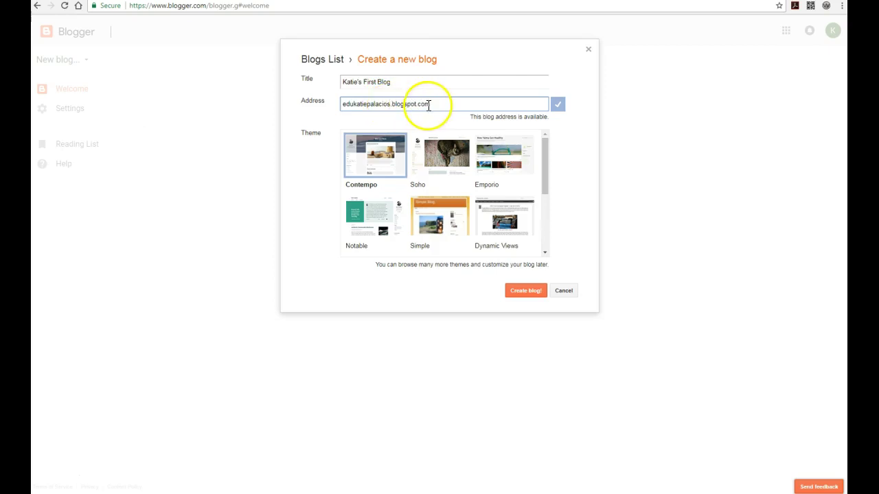
left_click_drag(357, 104, 342, 107)
type("k")
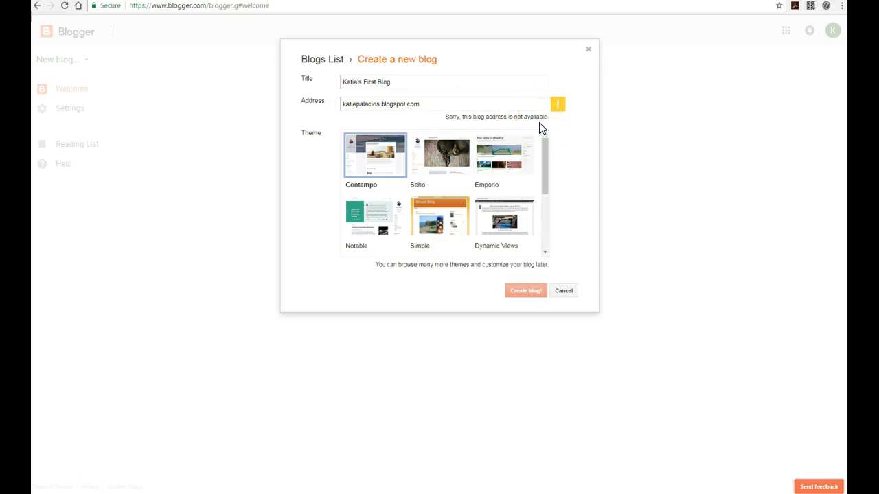
left_click(347, 105)
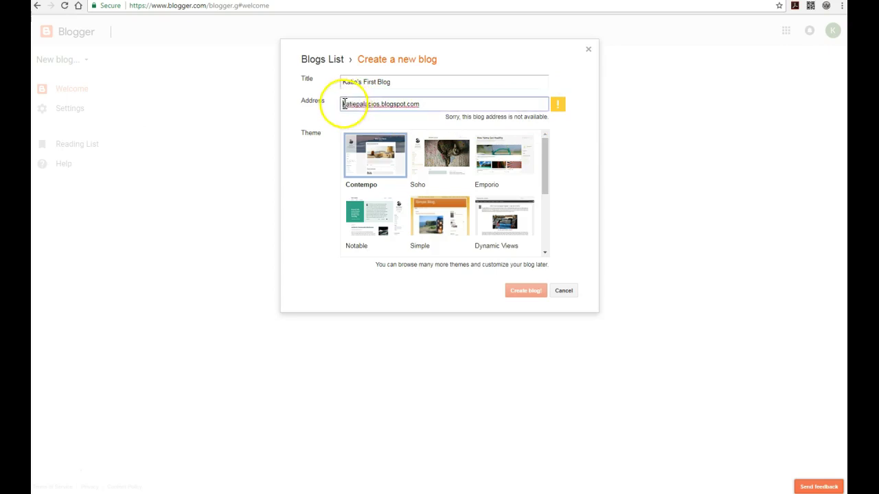
type("edu")
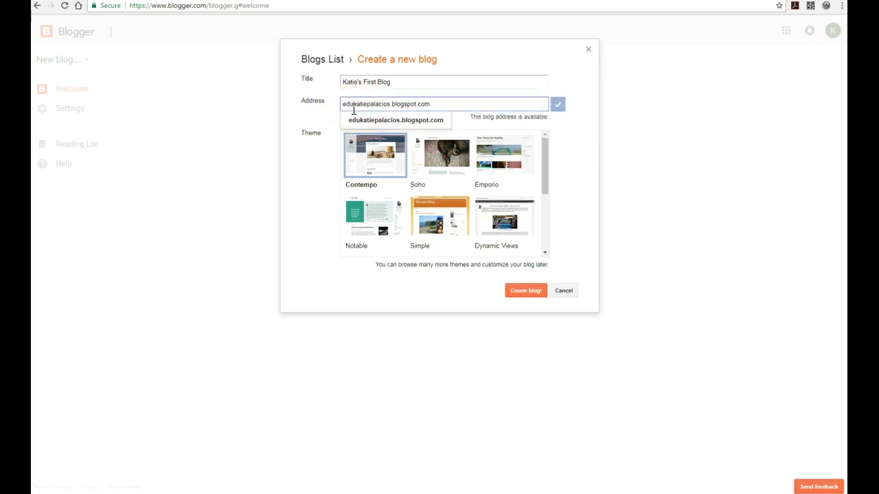
left_click(584, 145)
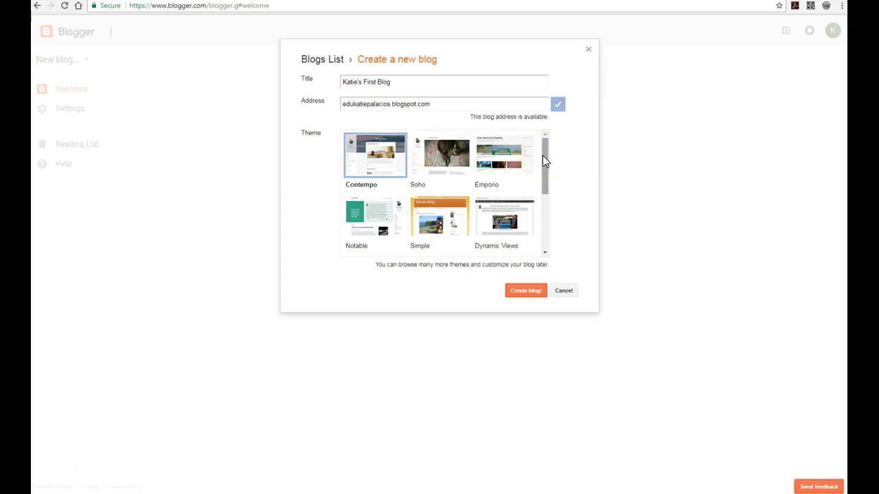
mouse_move(543, 155)
left_mouse_down()
mouse_move(541, 211)
mouse_move(541, 156)
left_mouse_up()
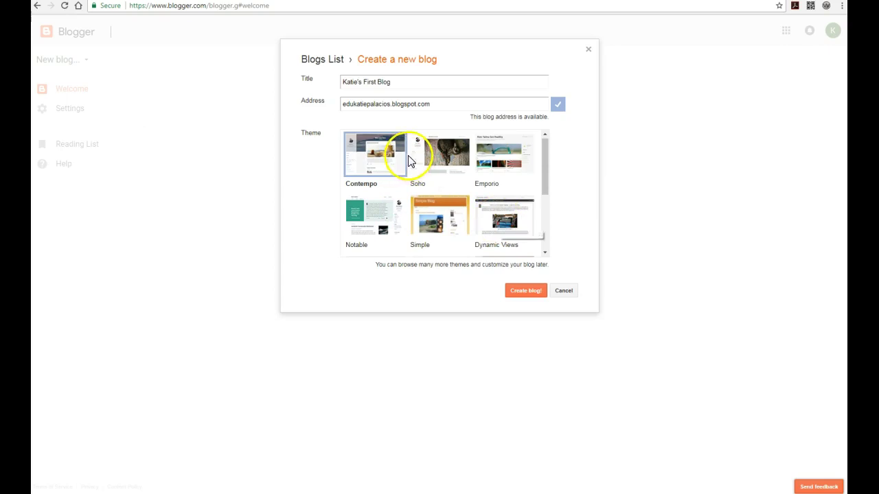
Step: Create the blog and decline the Google Domains custom domain offer
left_click(536, 292)
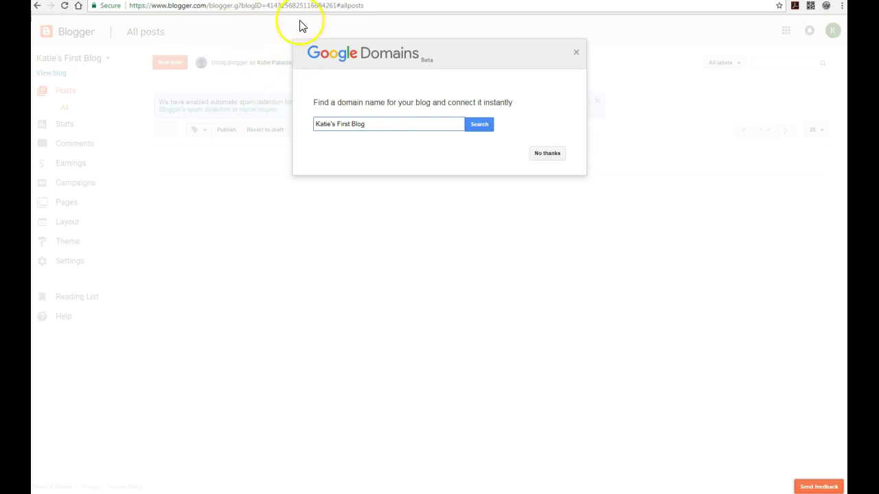
left_click(553, 153)
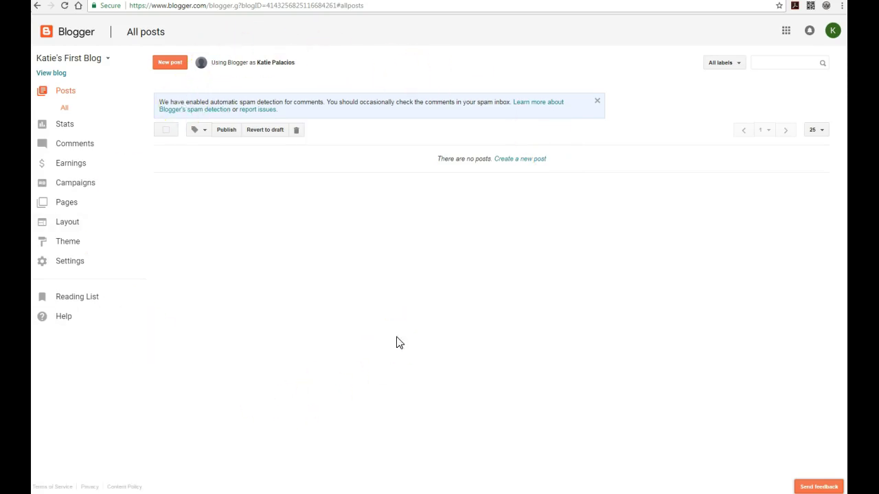
Step: Check the still-empty live blog, then return to the dashboard and start a new post
left_click(57, 80)
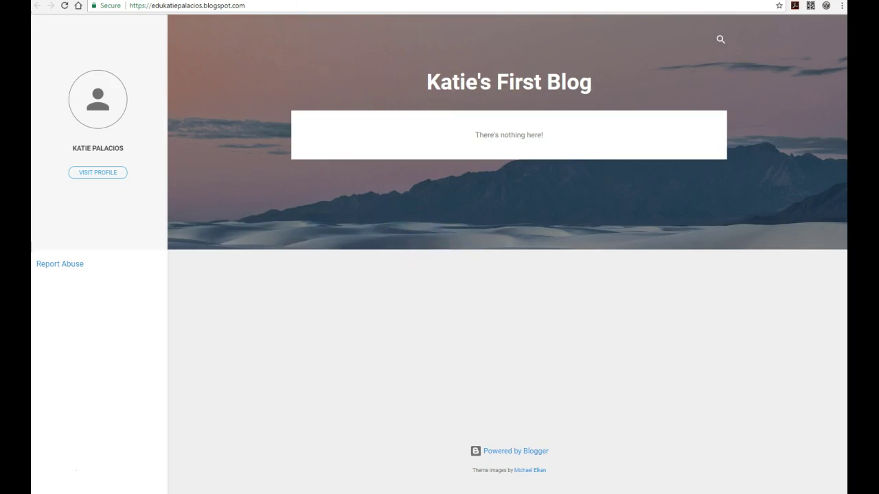
key("ctrl+shift+Tab")
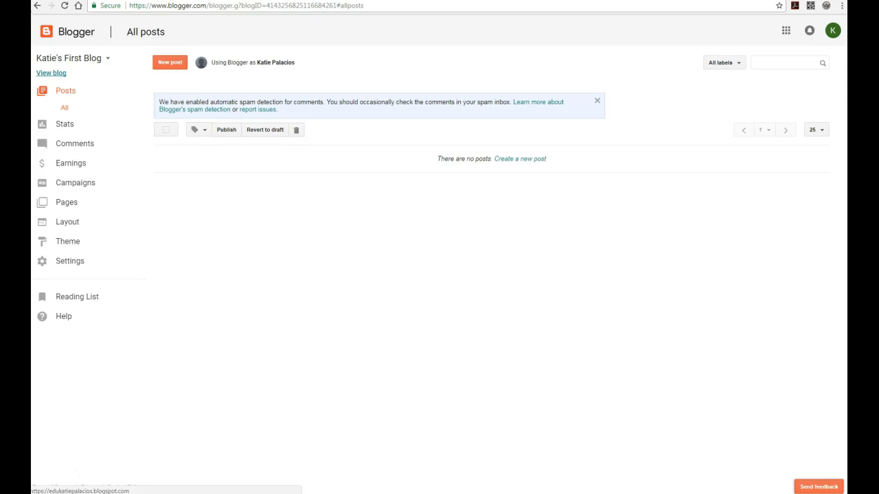
left_click(171, 66)
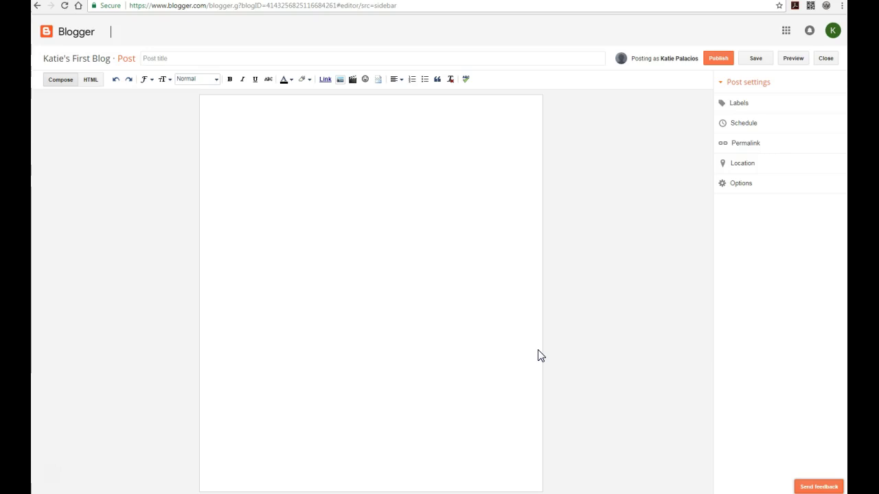
Step: Title the post "My first blog entry"
left_click(154, 58)
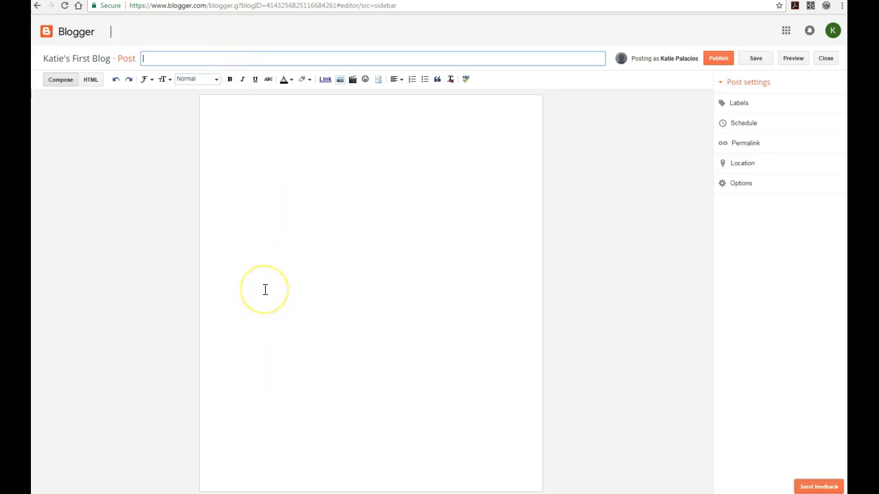
type("My first blog entry")
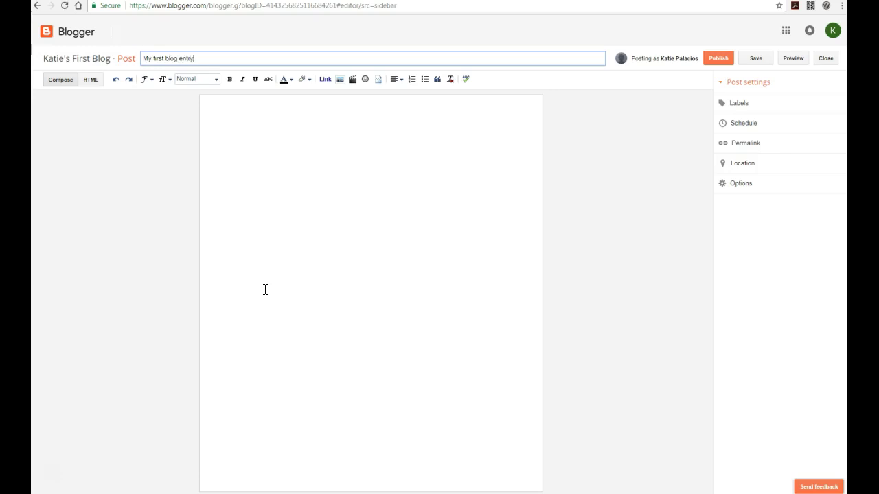
key("Tab")
Step: Write "Hi there! This is my first blog entry!" in the body and paste it repeatedly
type("Hi there! ")
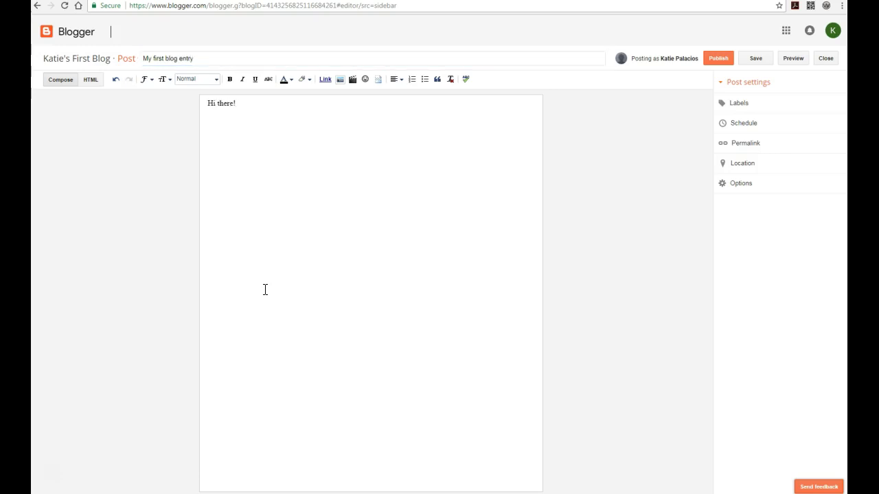
type("This is my first blog entry!")
left_click_drag(338, 122, 208, 106)
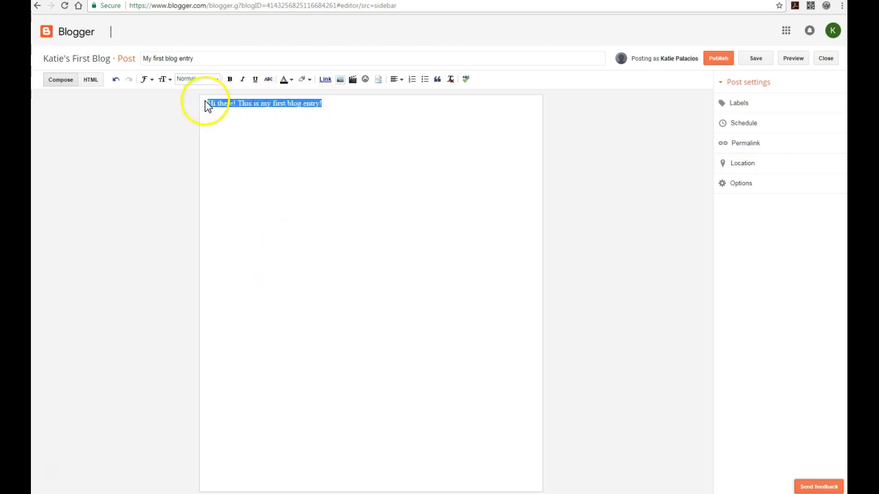
key("ctrl+c")
left_click(325, 106)
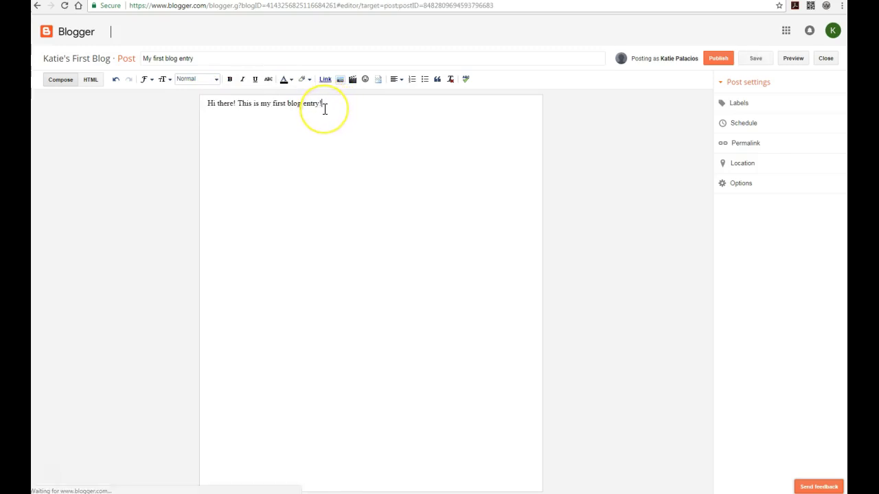
key("ctrl+v")
key("ctrl+v")
key("ctrl+v")
key("ctrl+v")
key("ctrl+v")
key("ctrl+v")
key("ctrl+v")
key("ctrl+v")
key("ctrl+v")
key("ctrl+v")
key("ctrl+v")
key("ctrl+v")
key("ctrl+v")
key("ctrl+v")
key("ctrl+v")
key("ctrl+v")
key("ctrl+v")
key("ctrl+v")
key("ctrl+v")
key("ctrl+v")
key("ctrl+v")
key("ctrl+v")
key("ctrl+v")
key("ctrl+v")
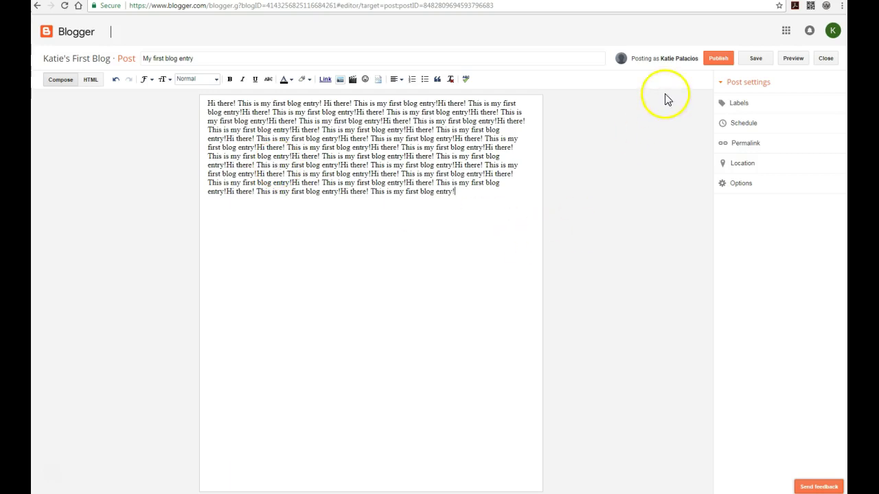
Step: Save "My first blog entry" as a draft and close the post editor
left_click(757, 60)
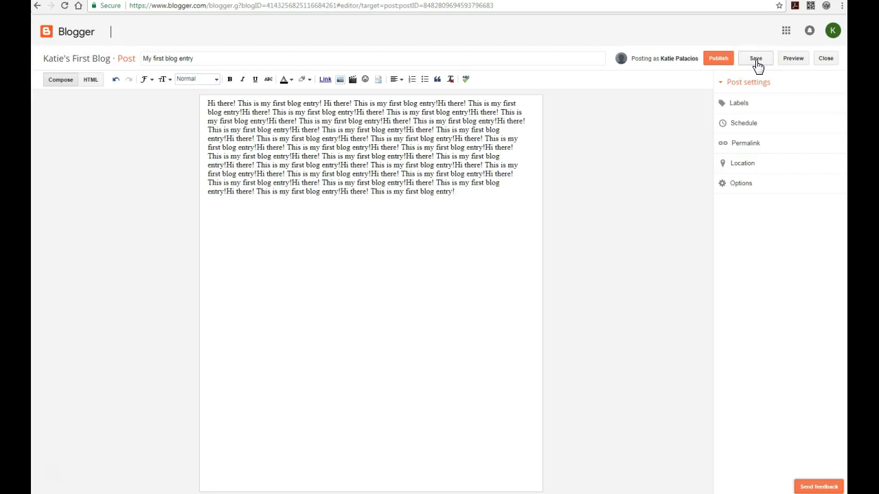
left_click(719, 61)
left_click(756, 63)
left_click(716, 61)
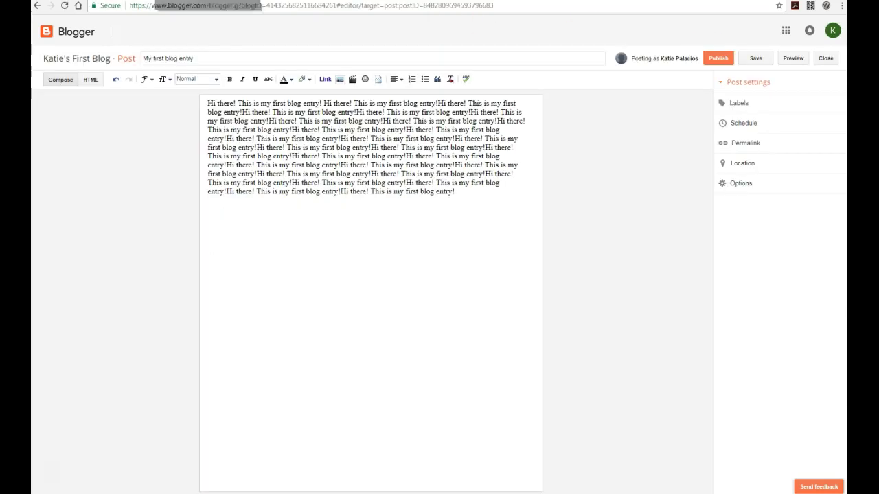
left_click(830, 76)
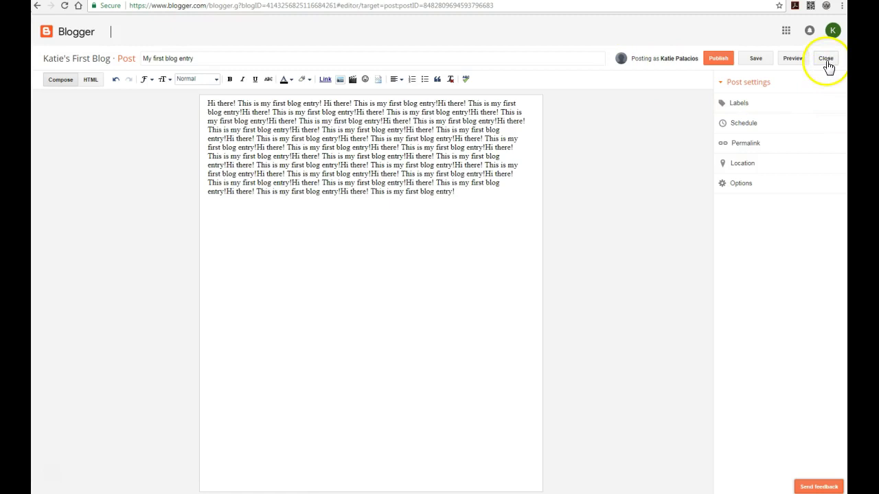
left_click(826, 59)
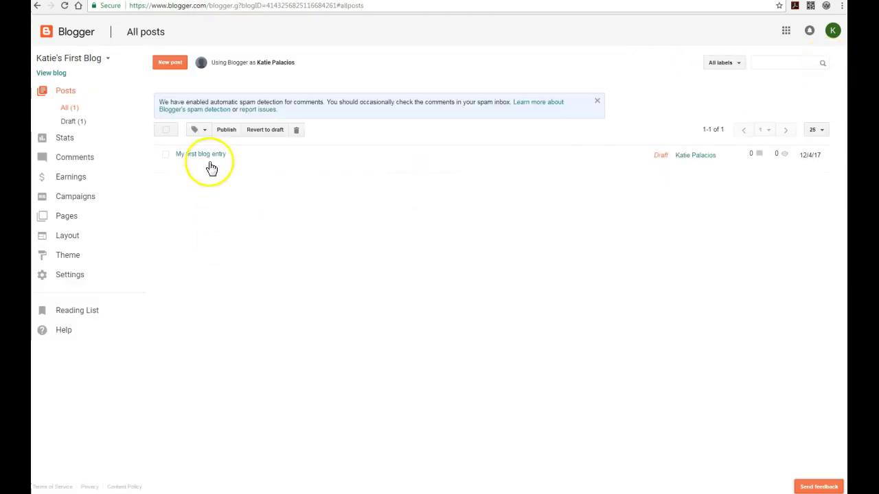
Step: Reopen the "My first blog entry" draft and publish it
mouse_move(199, 158)
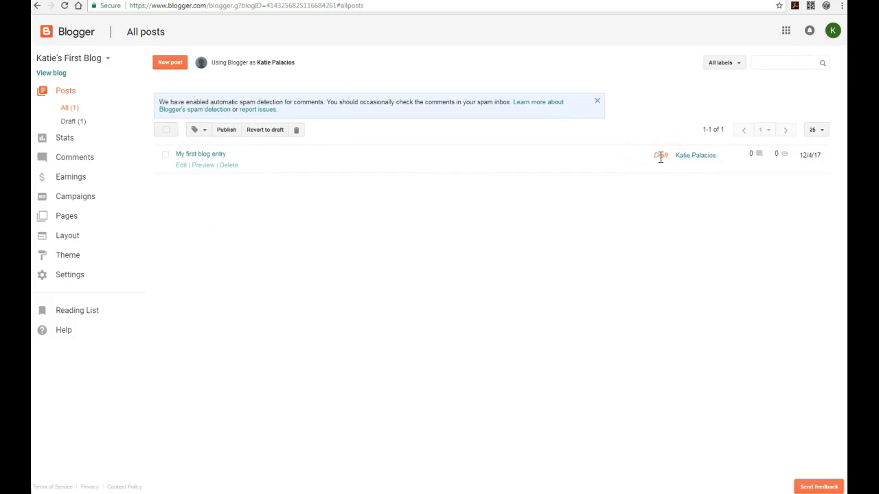
left_click(183, 169)
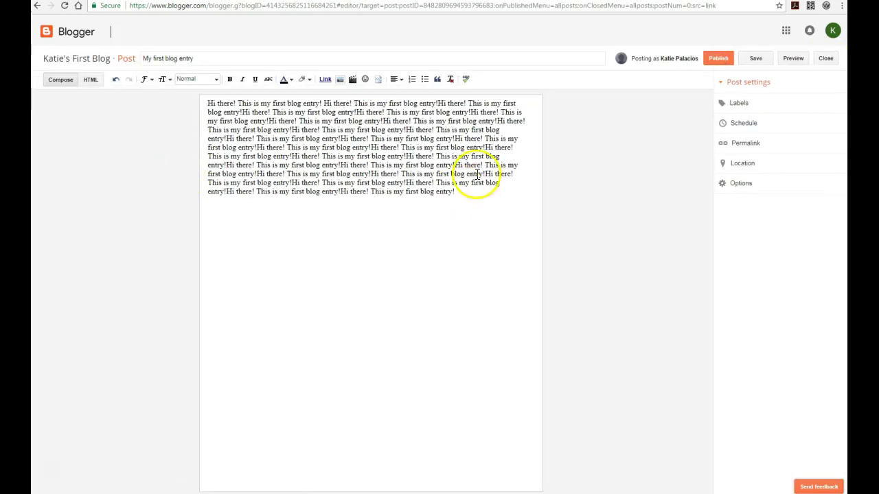
left_click(720, 63)
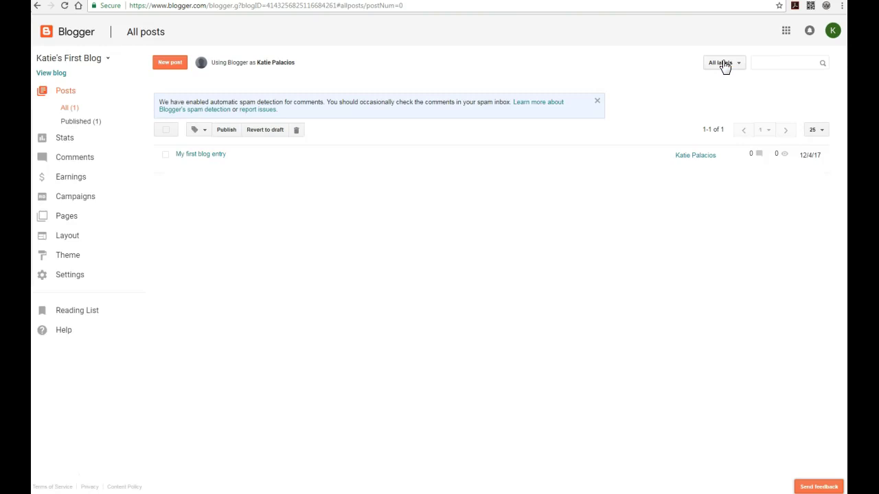
mouse_move(181, 170)
Step: View the live blog showing the published post and select its blogspot web address
left_click(52, 74)
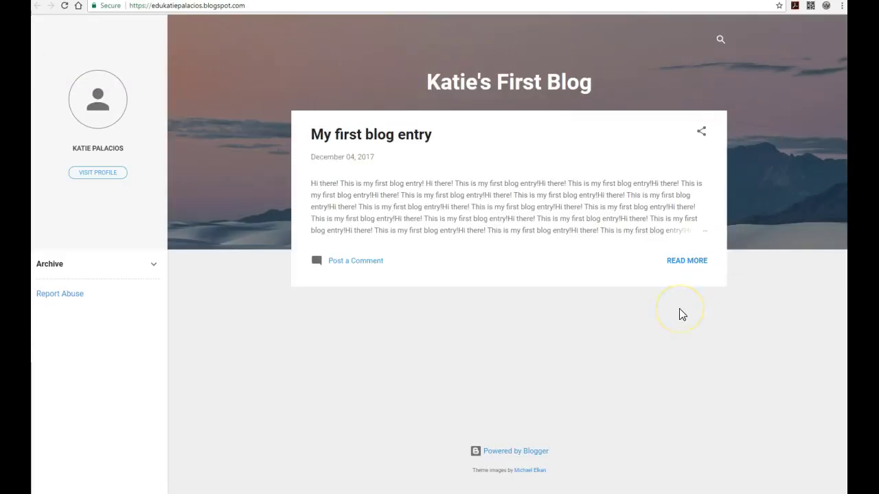
left_click(191, 7)
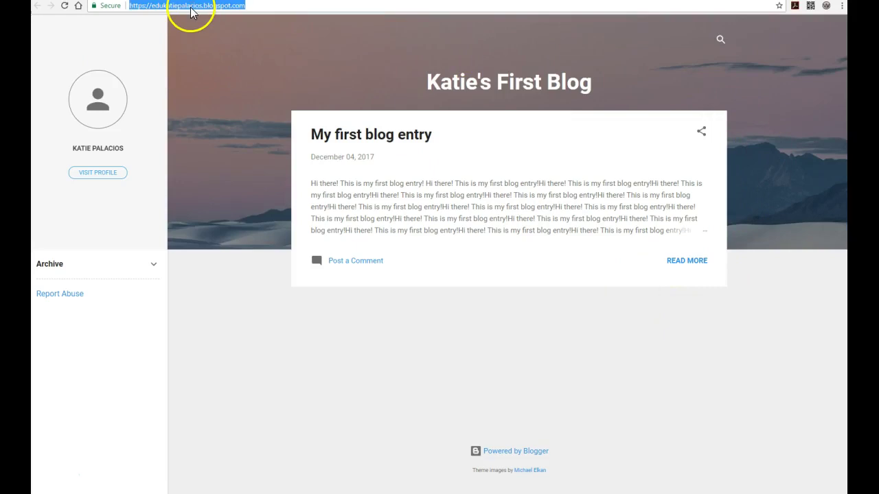